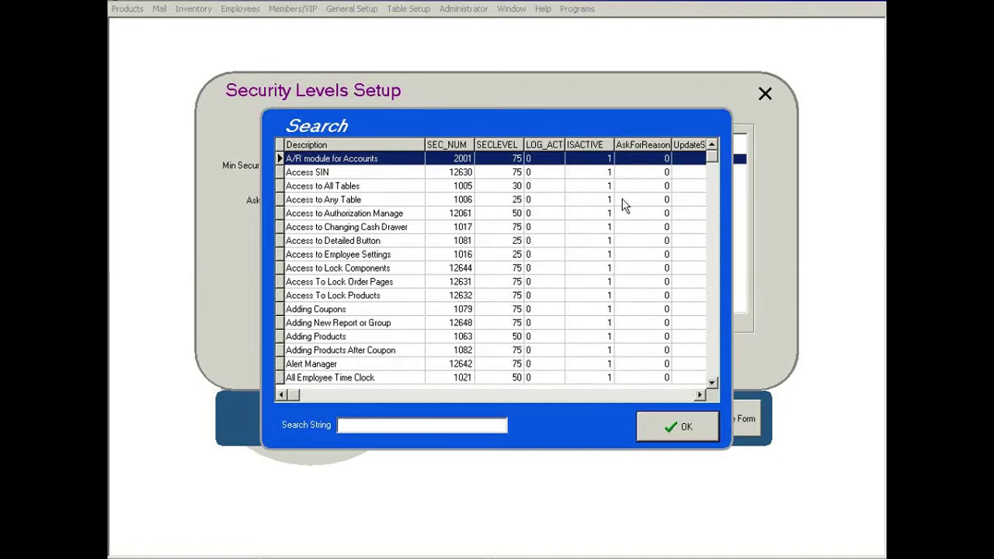
- Find the Access To Lock Order Pages function in the search list and load its security settings
{"action": "left_click", "coordinate": [385, 283]}
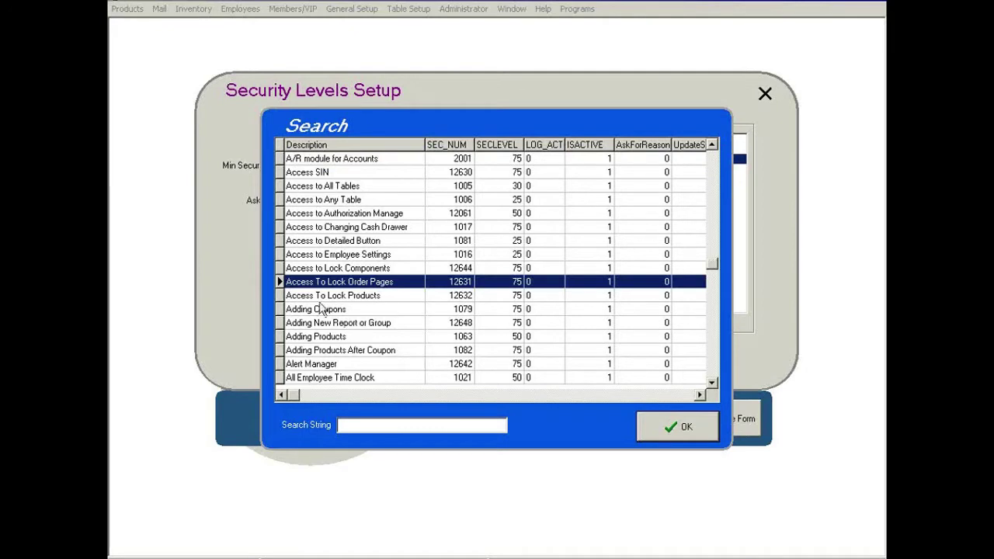
{"action": "left_click", "coordinate": [698, 428]}
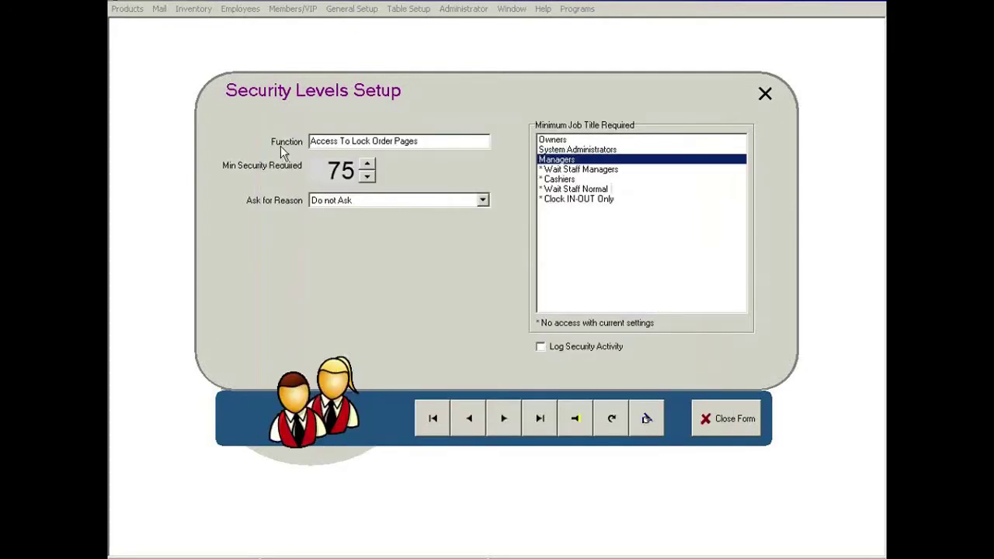
{"action": "left_click_drag", "start_coordinate": [419, 140], "coordinate": [245, 154]}
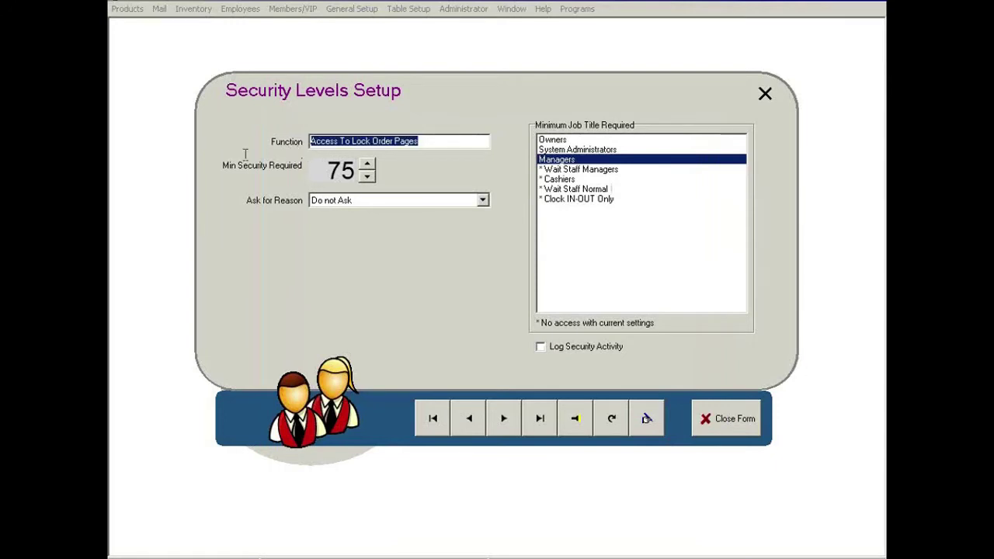
{"action": "left_click", "coordinate": [434, 141]}
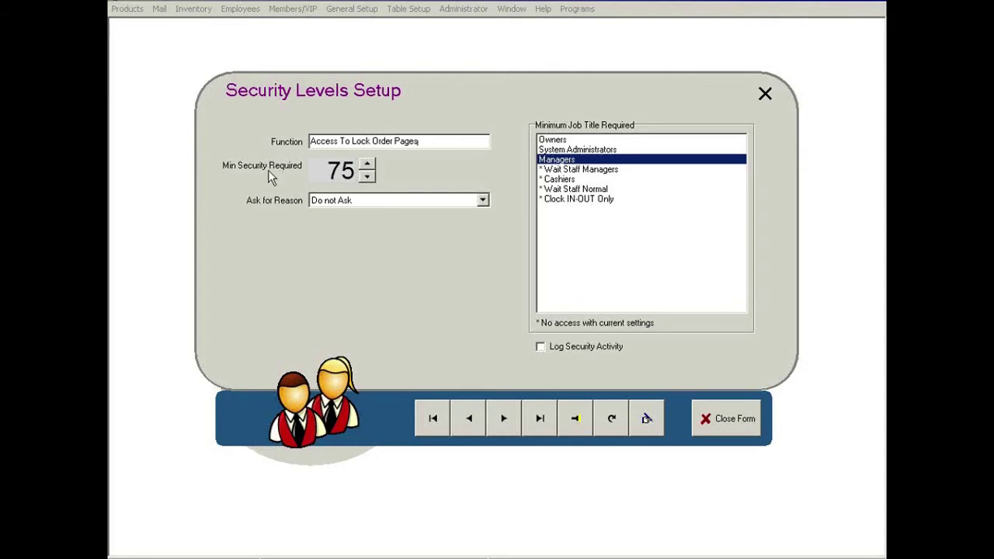
- Try lowering the function's minimum security level to 25, and step it through 30 and 50 back up to 75
{"action": "left_click", "coordinate": [368, 166]}
{"action": "left_click", "coordinate": [367, 175]}
{"action": "left_click", "coordinate": [366, 177]}
{"action": "left_click", "coordinate": [367, 178]}
{"action": "left_click", "coordinate": [366, 178]}
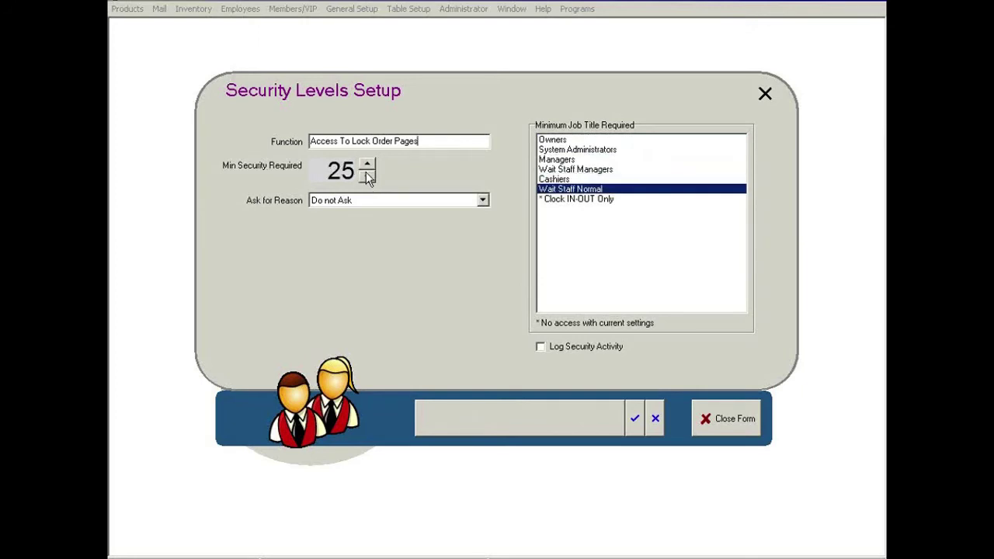
{"action": "left_click", "coordinate": [367, 166]}
{"action": "left_click", "coordinate": [366, 166]}
{"action": "left_click", "coordinate": [364, 176]}
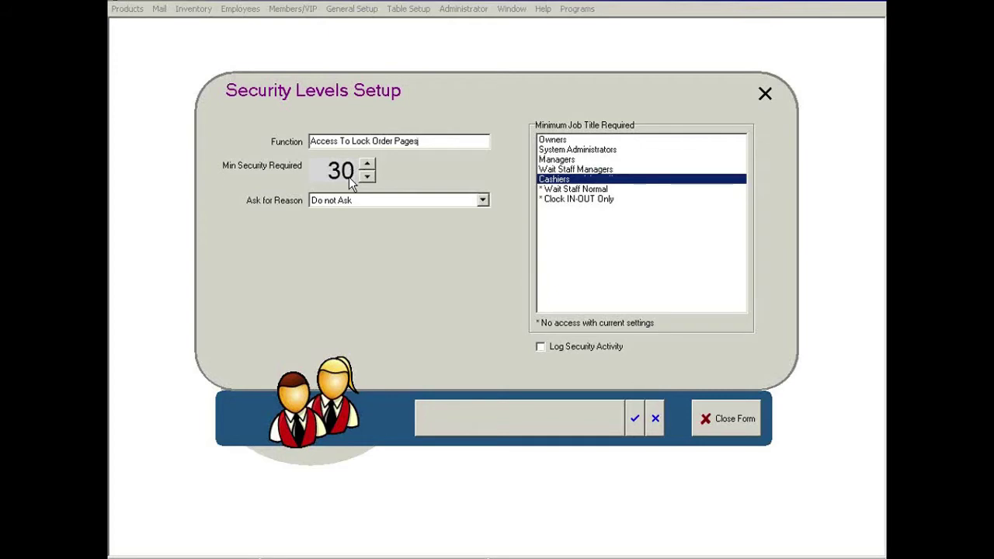
{"action": "left_click", "coordinate": [366, 167]}
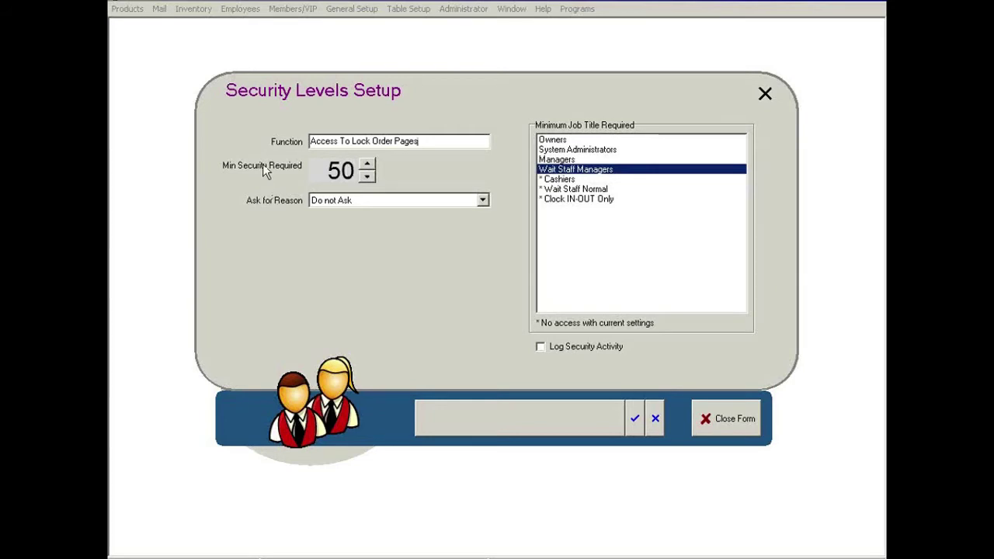
{"action": "left_click", "coordinate": [366, 164]}
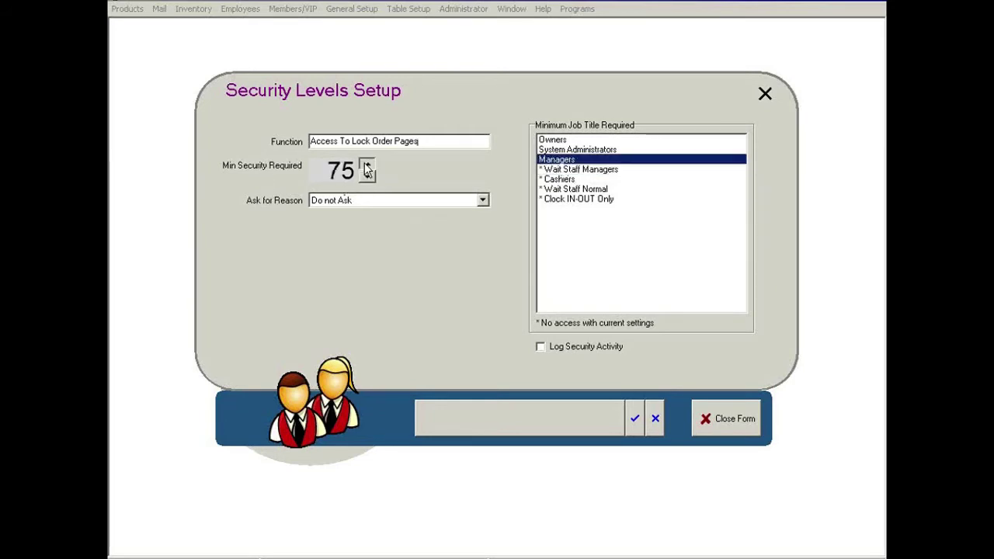
- Compare the permitted job titles at minimum security levels 25 and 30, returning the level to 75 each time
{"action": "left_click", "coordinate": [371, 178]}
{"action": "left_click", "coordinate": [370, 177]}
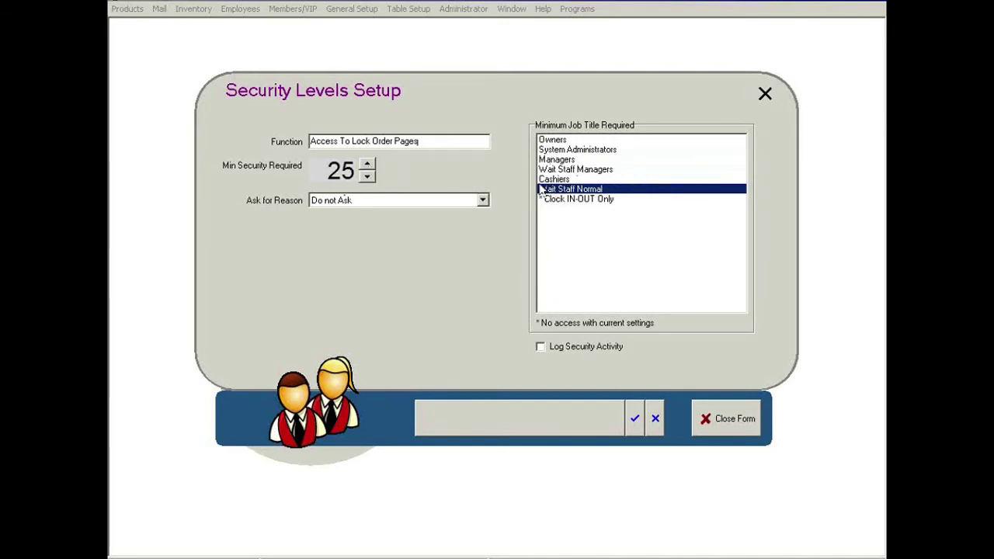
{"action": "left_click", "coordinate": [368, 166]}
{"action": "left_click", "coordinate": [368, 166]}
{"action": "left_click", "coordinate": [368, 166]}
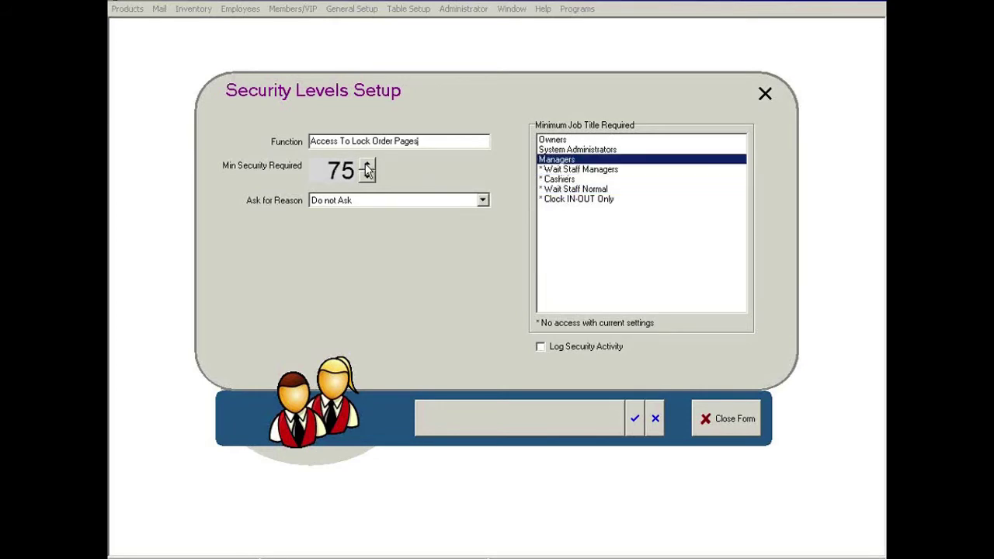
{"action": "left_click", "coordinate": [368, 178]}
{"action": "left_click", "coordinate": [368, 178]}
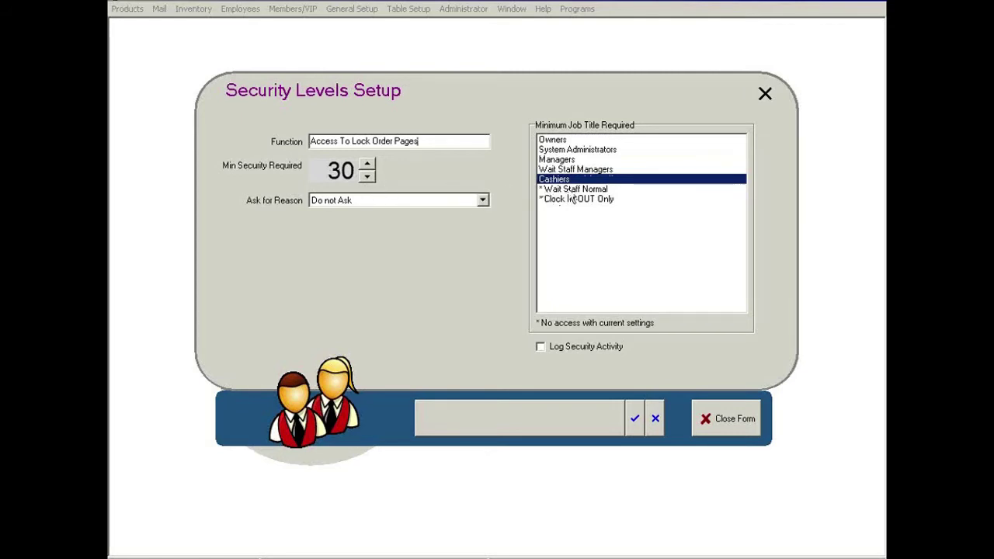
{"action": "left_click", "coordinate": [368, 168]}
{"action": "left_click", "coordinate": [368, 168]}
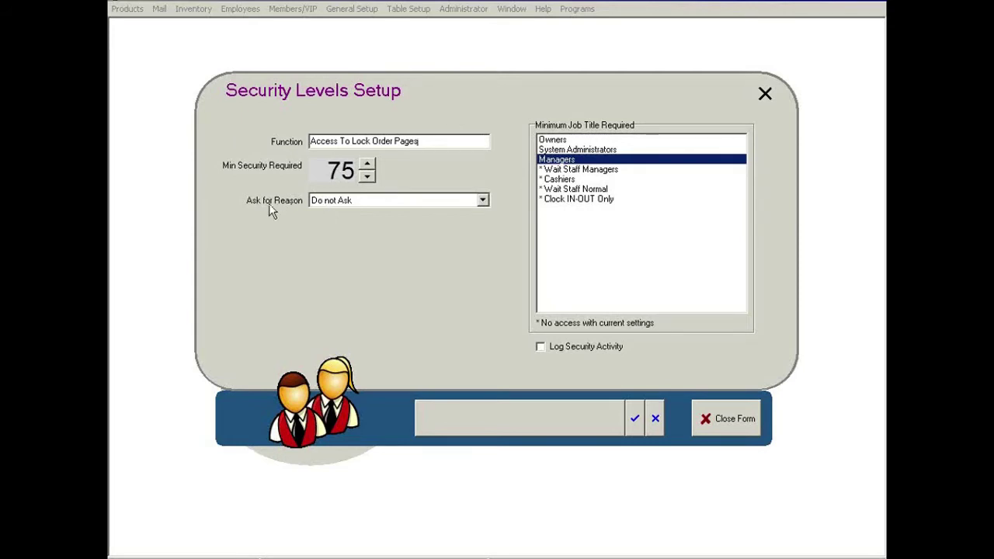
- View the Ask for Reason choices, keep Do not Ask, and leave Log Security Activity off
{"action": "left_click", "coordinate": [482, 201]}
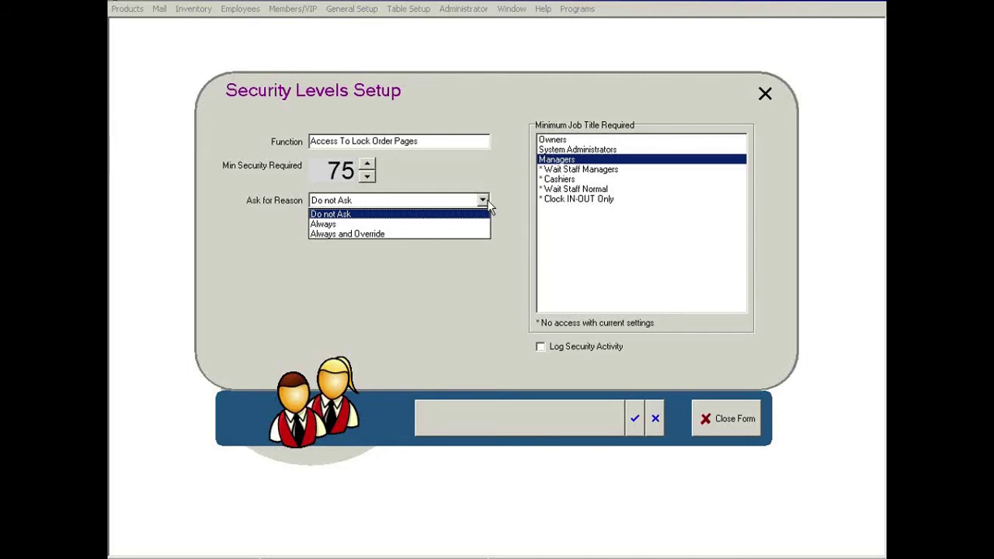
{"action": "left_click", "coordinate": [488, 202]}
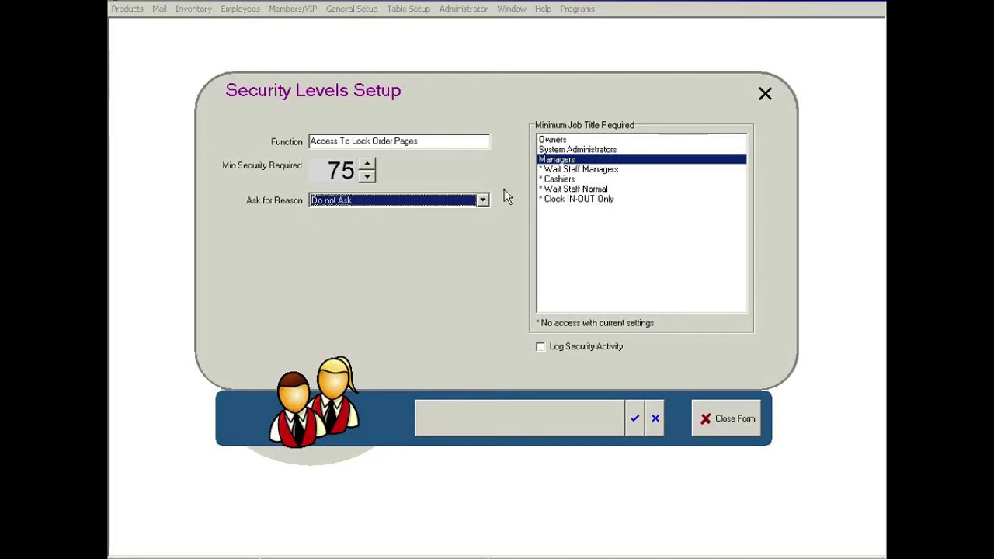
{"action": "left_click", "coordinate": [556, 354]}
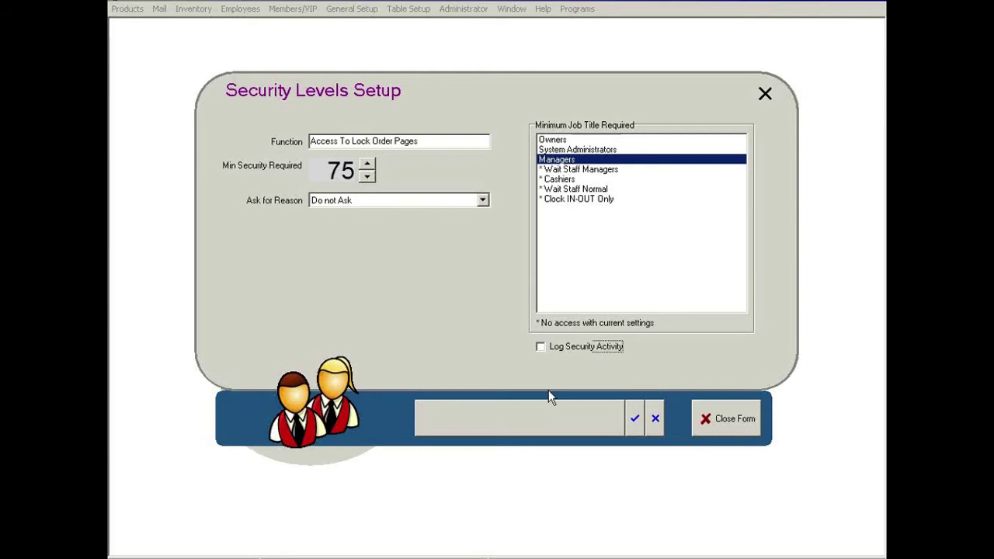
{"action": "left_click", "coordinate": [538, 347]}
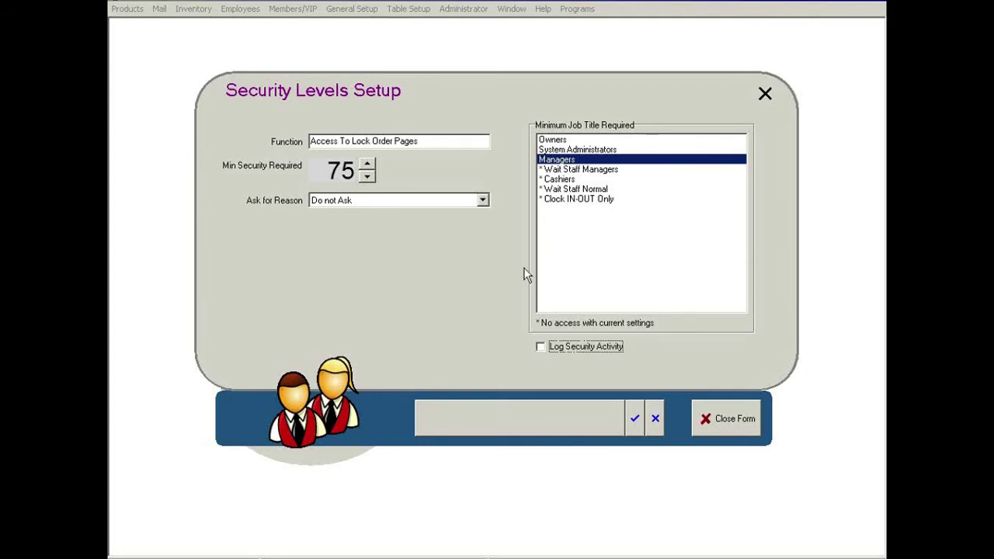
- Discard the pending changes to the function and close the Security Levels Setup form
{"action": "left_click", "coordinate": [654, 417]}
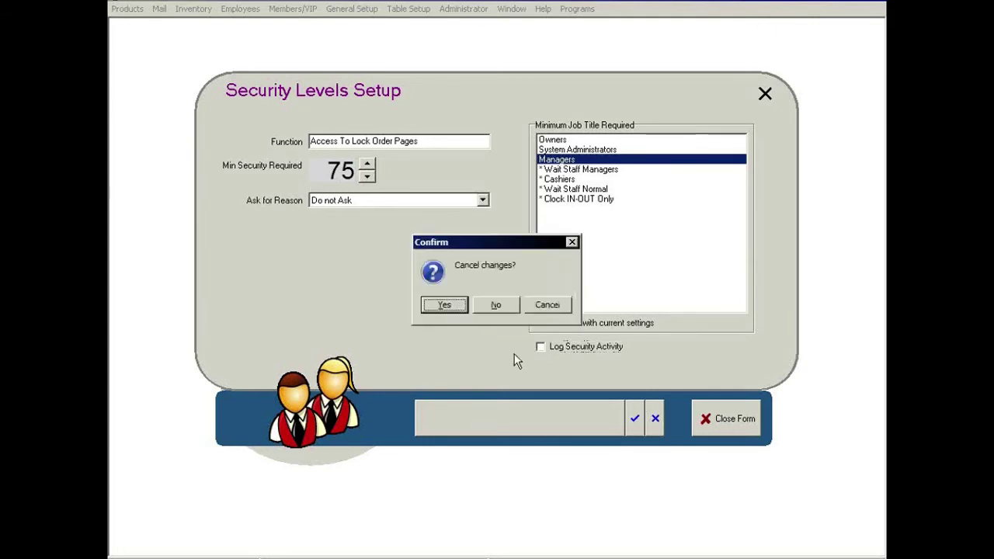
{"action": "left_click", "coordinate": [444, 308]}
{"action": "left_click", "coordinate": [723, 429]}
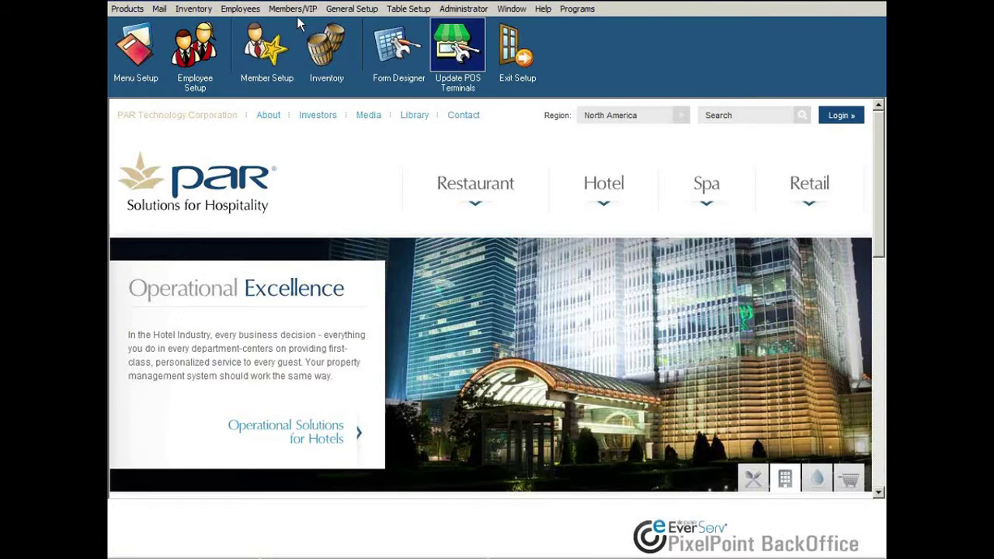
- Open the Time-Clock Manager and retrieve the employee shifts for November 6, 2012
{"action": "left_click", "coordinate": [245, 10]}
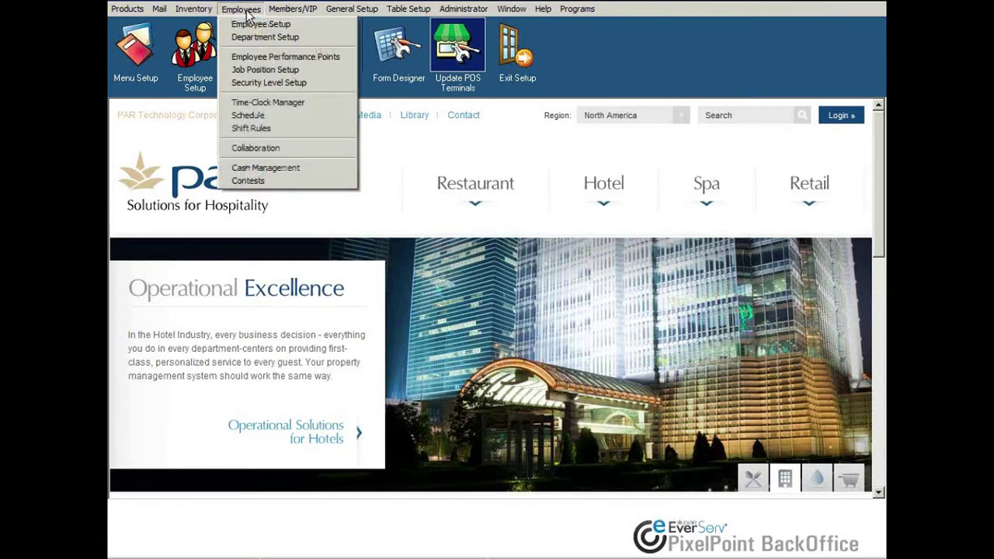
{"action": "left_click", "coordinate": [250, 103]}
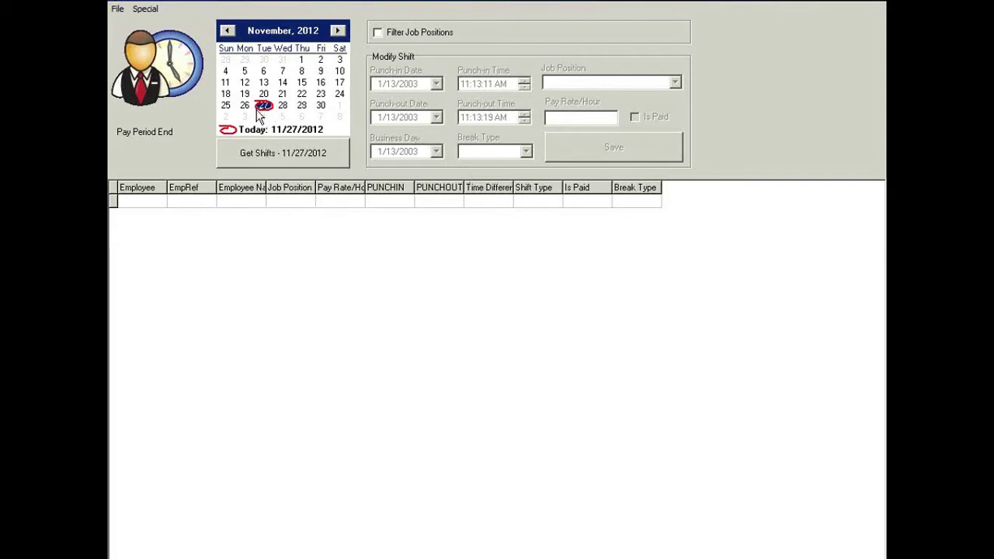
{"action": "left_click", "coordinate": [264, 84]}
{"action": "left_click", "coordinate": [245, 93]}
{"action": "left_click", "coordinate": [226, 30]}
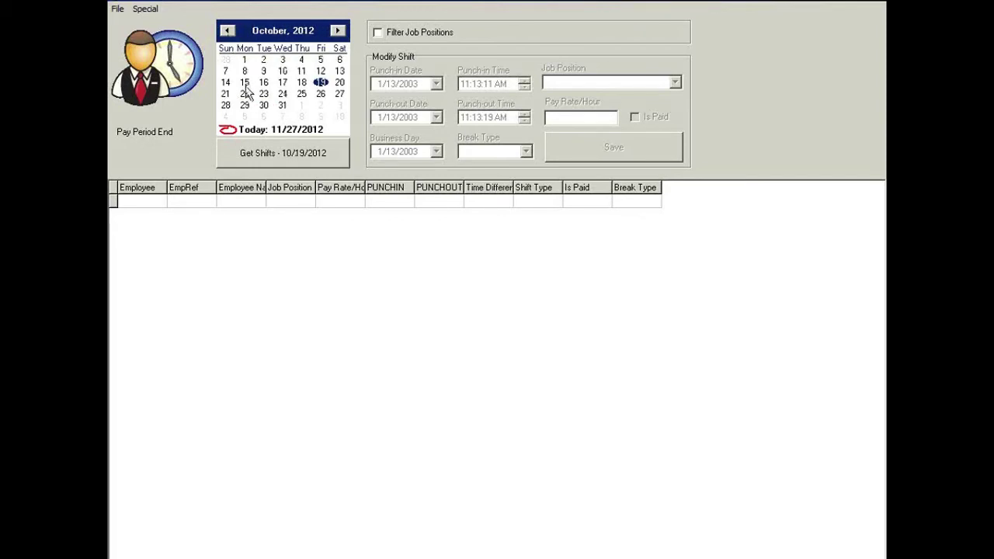
{"action": "left_click", "coordinate": [337, 31]}
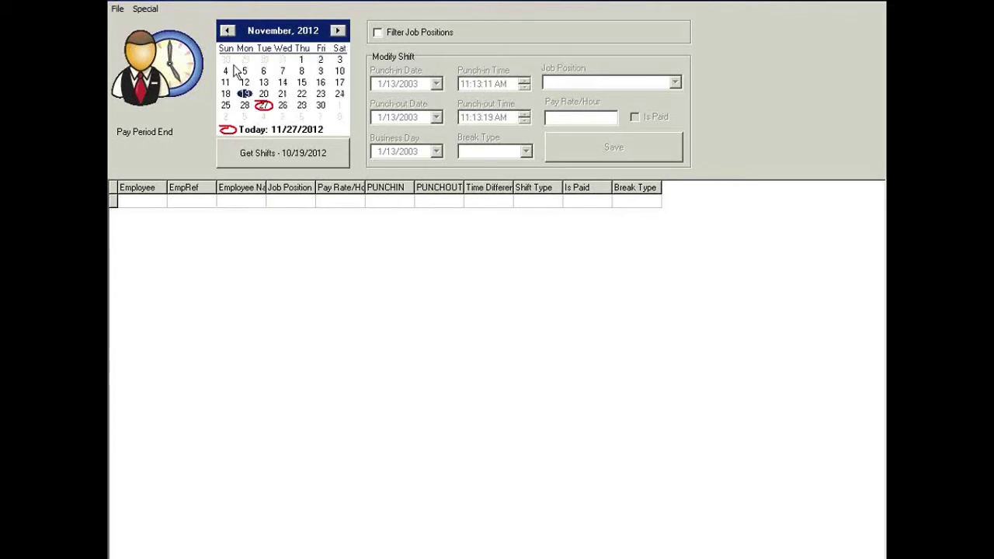
{"action": "left_click", "coordinate": [244, 72]}
{"action": "left_click", "coordinate": [263, 70]}
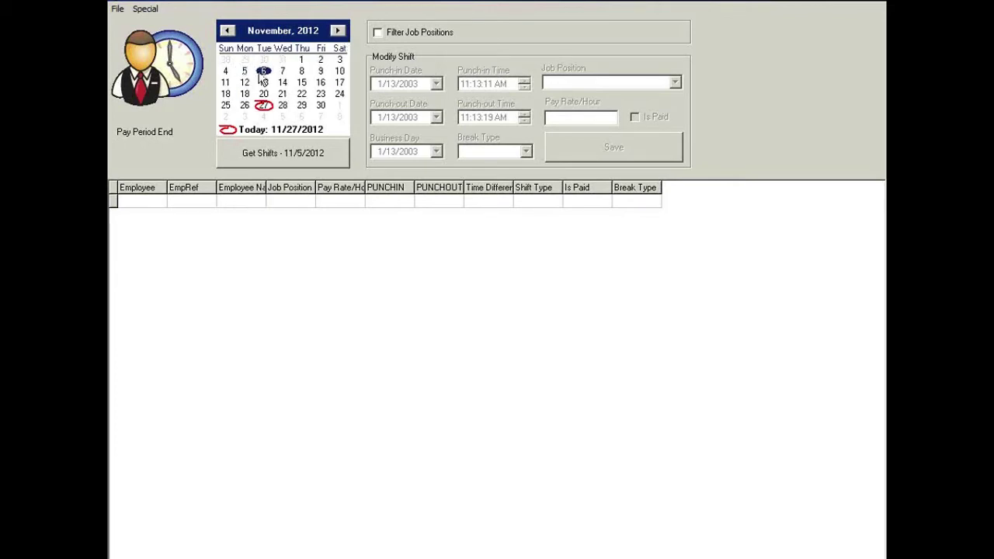
{"action": "left_click", "coordinate": [274, 149]}
{"action": "left_click", "coordinate": [278, 147]}
- Retrieve the employee shifts for November 5, 2012
{"action": "left_click", "coordinate": [268, 84]}
{"action": "left_click", "coordinate": [264, 70]}
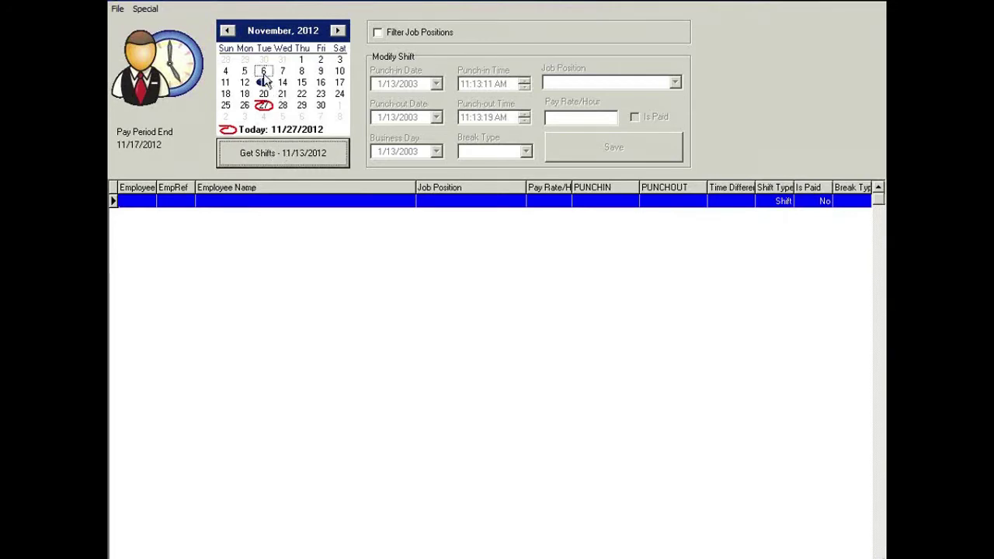
{"action": "left_click", "coordinate": [244, 70]}
{"action": "left_click", "coordinate": [272, 149]}
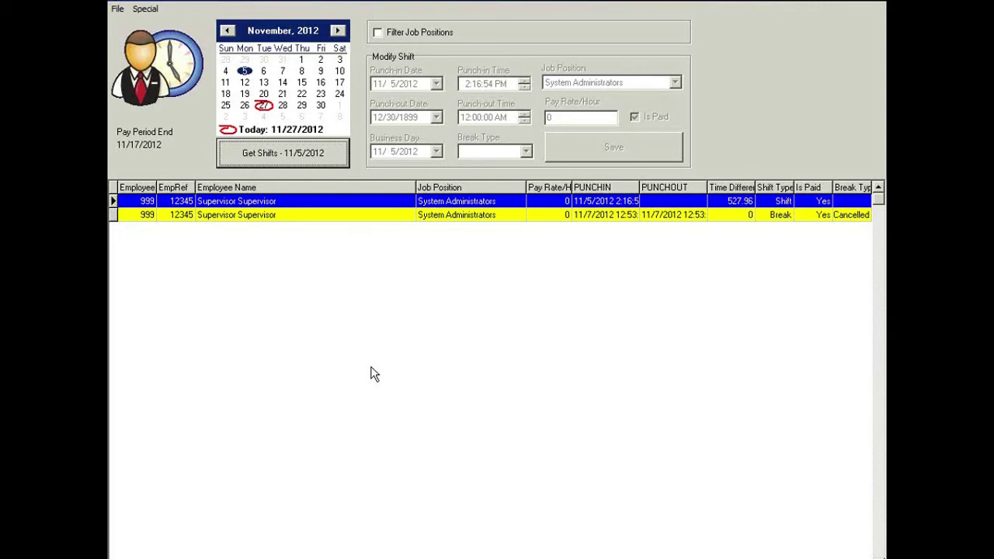
- Examine the shift and break records listed for November 5, 2012
{"action": "left_click", "coordinate": [248, 213]}
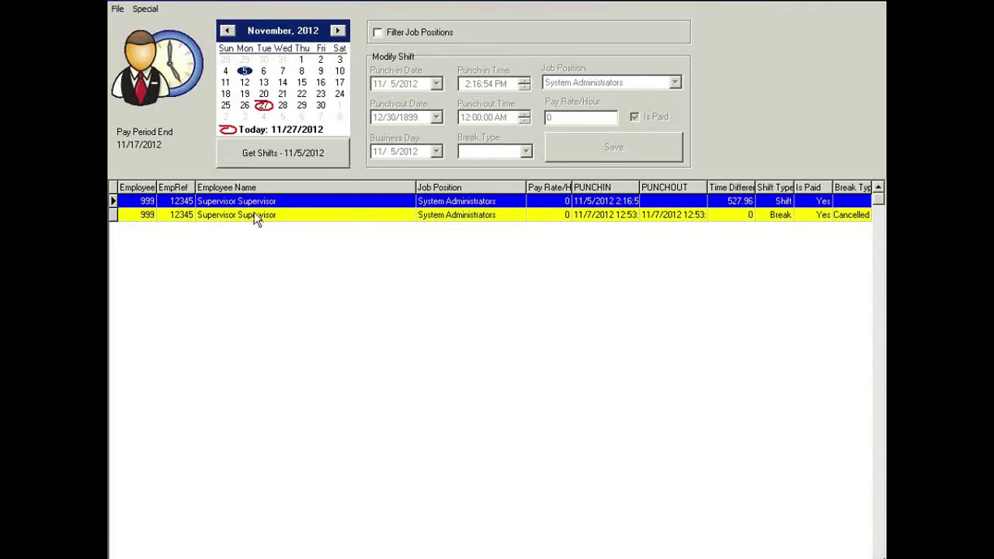
{"action": "left_click", "coordinate": [257, 203]}
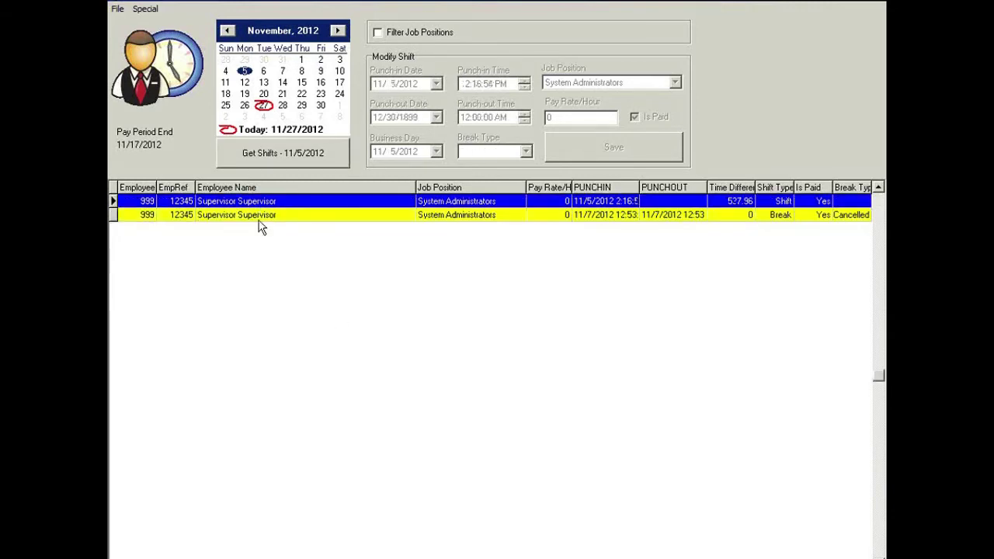
{"action": "left_click", "coordinate": [261, 217]}
{"action": "left_click", "coordinate": [260, 203]}
{"action": "left_click", "coordinate": [259, 215]}
{"action": "left_click", "coordinate": [263, 203]}
- Open the schedule setup and set Monday's shift to start at 6:00:00 AM and end at 3:00:00 AM
{"action": "left_click", "coordinate": [114, 14]}
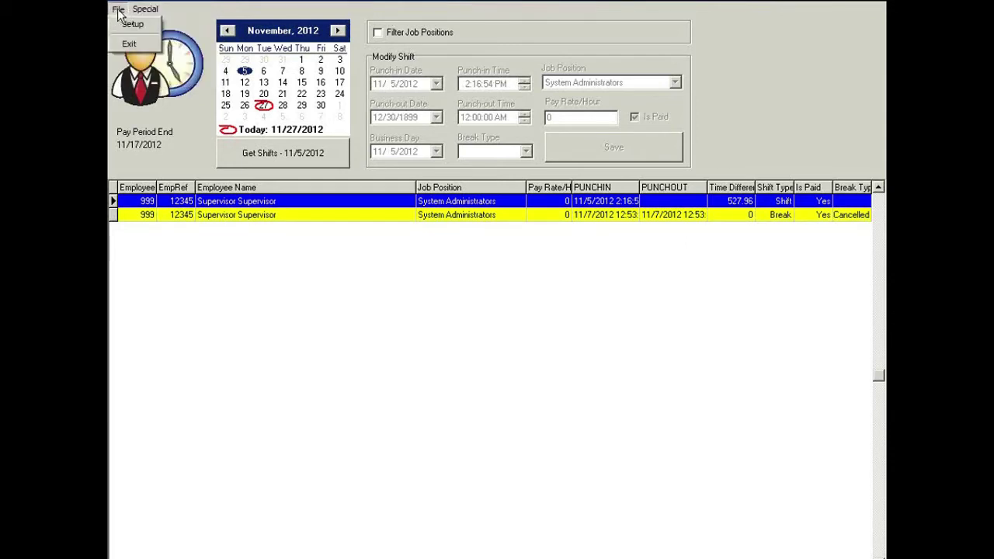
{"action": "left_click", "coordinate": [121, 24]}
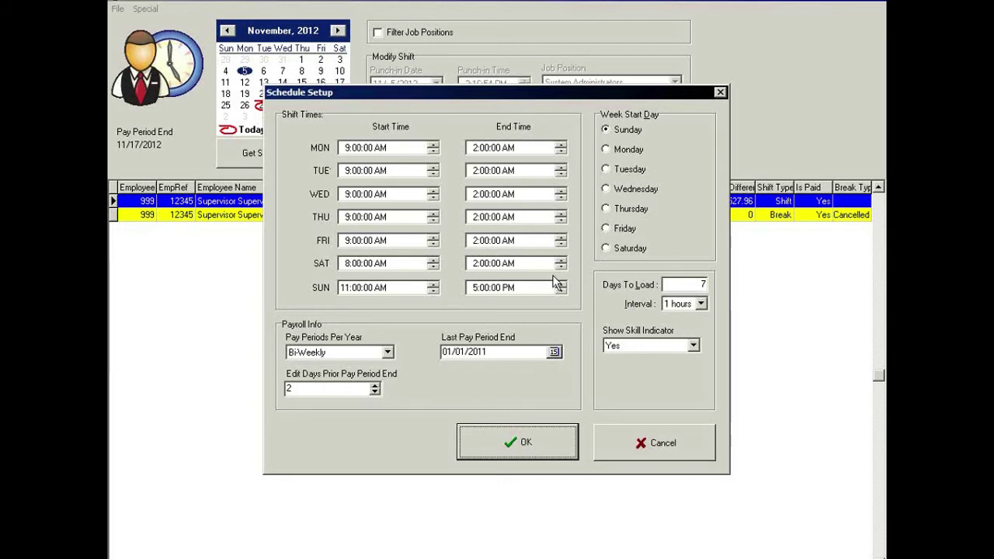
{"action": "left_click", "coordinate": [347, 149]}
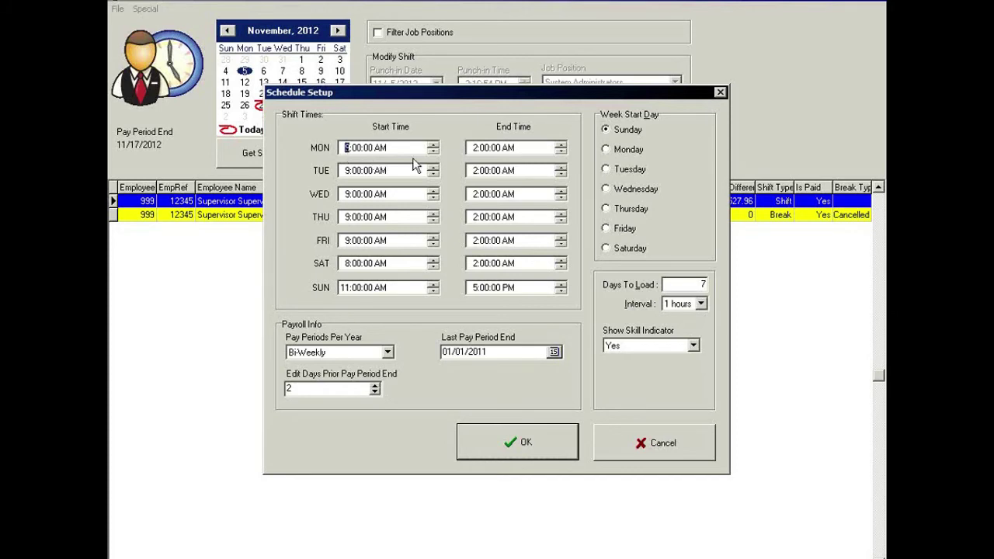
{"action": "left_click", "coordinate": [432, 152]}
{"action": "left_click", "coordinate": [477, 155]}
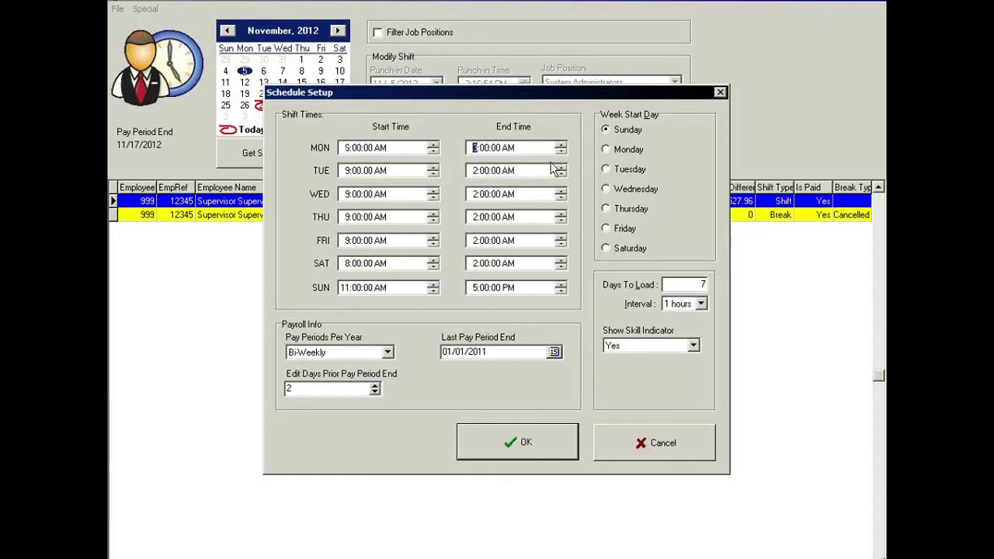
{"action": "left_click", "coordinate": [527, 147]}
- Try Monday and Saturday as the week start day, and set it back to Sunday
{"action": "left_click", "coordinate": [608, 151]}
{"action": "left_click", "coordinate": [617, 128]}
{"action": "left_click", "coordinate": [617, 249]}
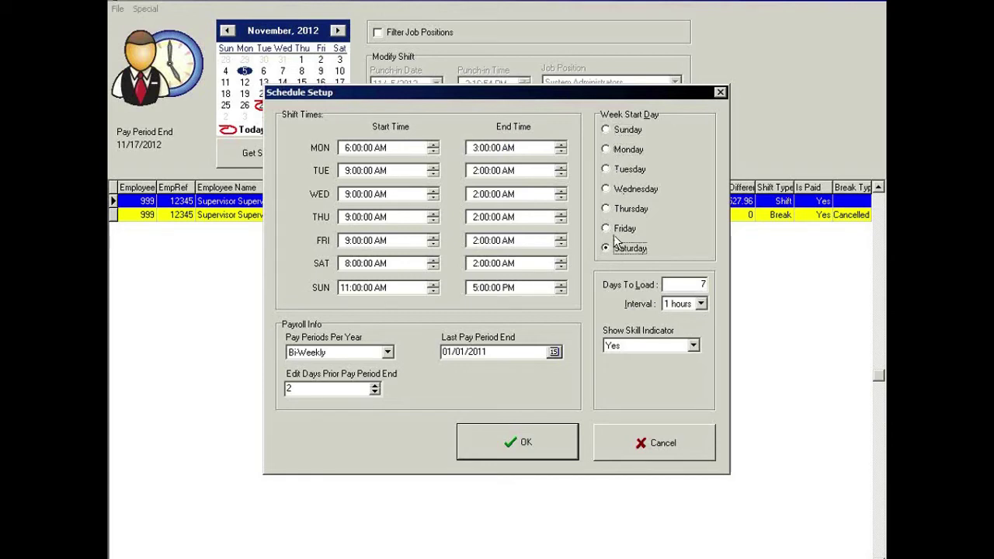
{"action": "left_click", "coordinate": [610, 148]}
{"action": "left_click", "coordinate": [607, 131]}
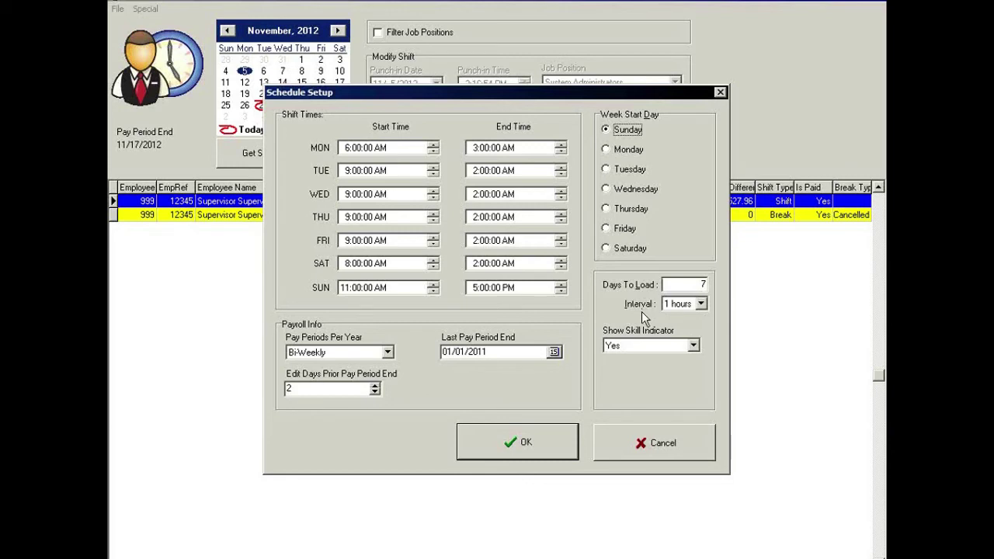
- Review the schedule interval choices and keep the interval at 1 hours
{"action": "left_click", "coordinate": [702, 306]}
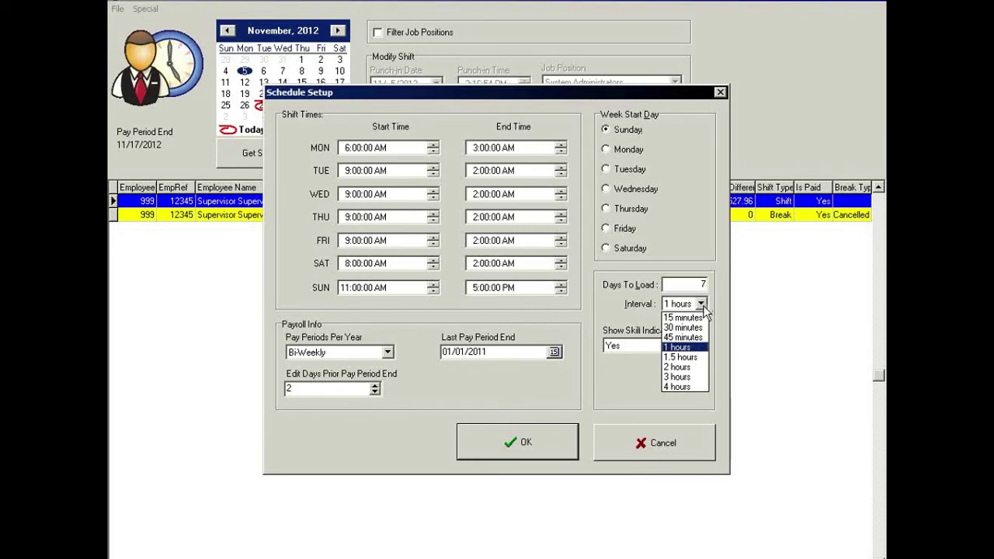
{"action": "left_click", "coordinate": [680, 347]}
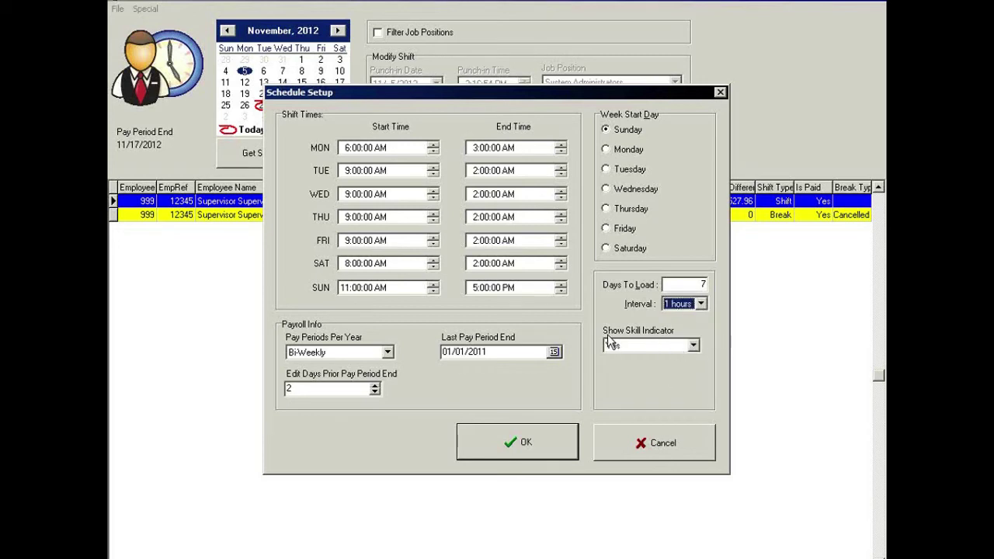
- Review the skill indicator and pay periods per year choices, keeping Yes and Bi-Weekly, and cancel the schedule setup
{"action": "left_click", "coordinate": [693, 347]}
{"action": "left_click", "coordinate": [693, 347]}
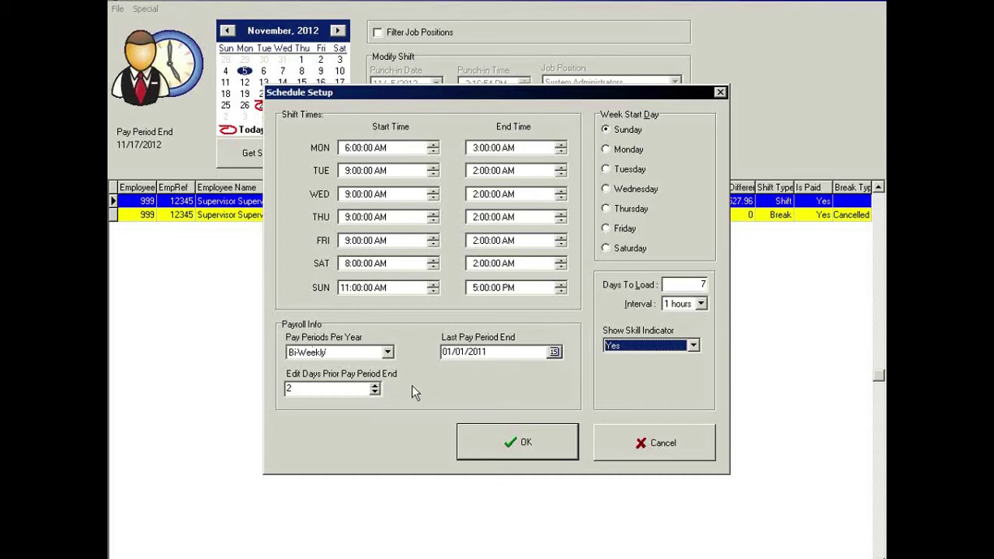
{"action": "left_click", "coordinate": [388, 353]}
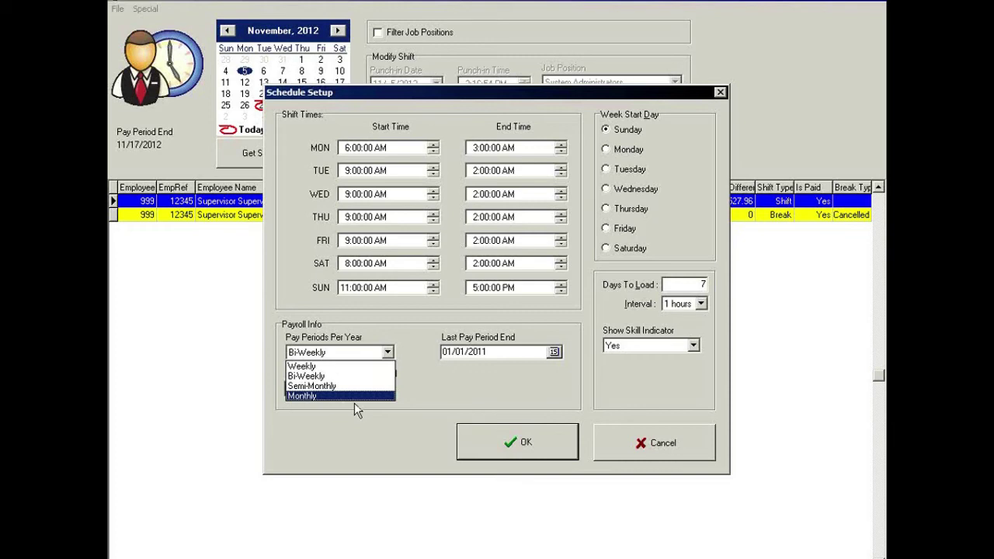
{"action": "left_click", "coordinate": [419, 380]}
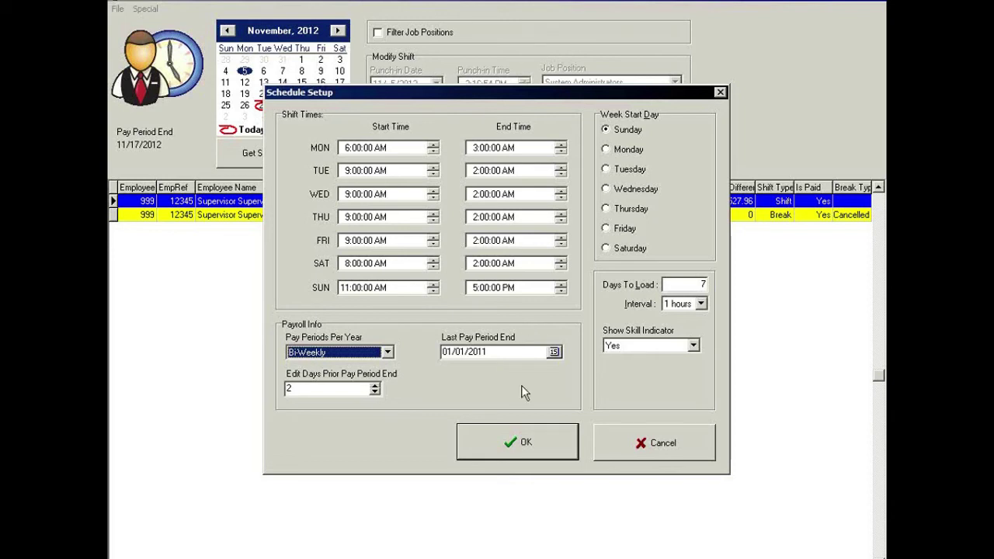
{"action": "left_click", "coordinate": [687, 441]}
- Check which special commands are available for the shift record and the cancelled break record
{"action": "left_click", "coordinate": [117, 9]}
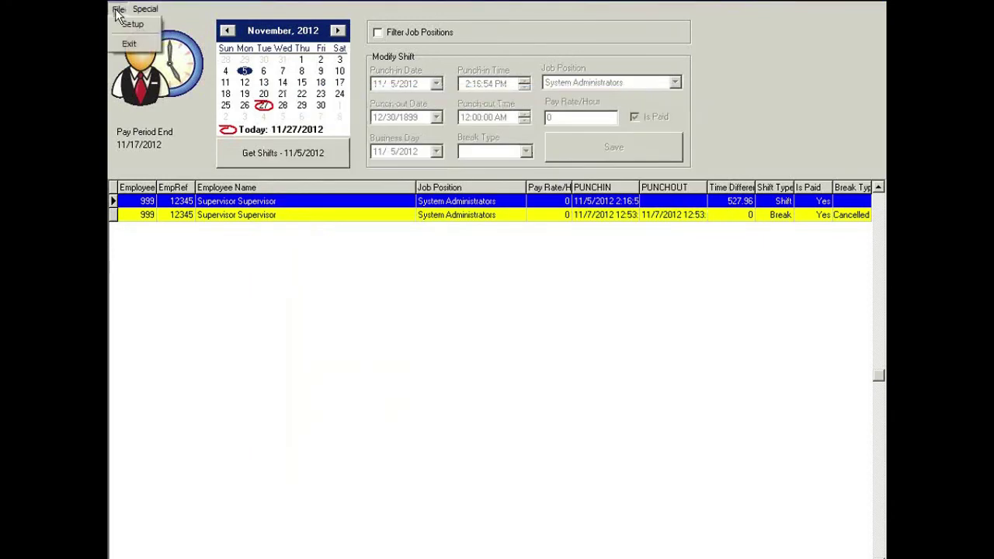
{"action": "mouse_move", "coordinate": [135, 17]}
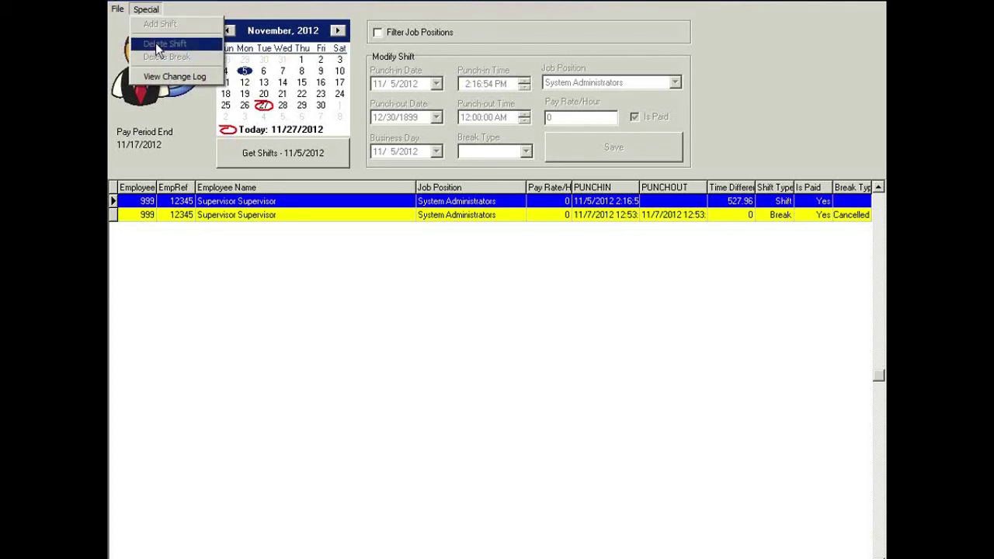
{"action": "left_click", "coordinate": [261, 218]}
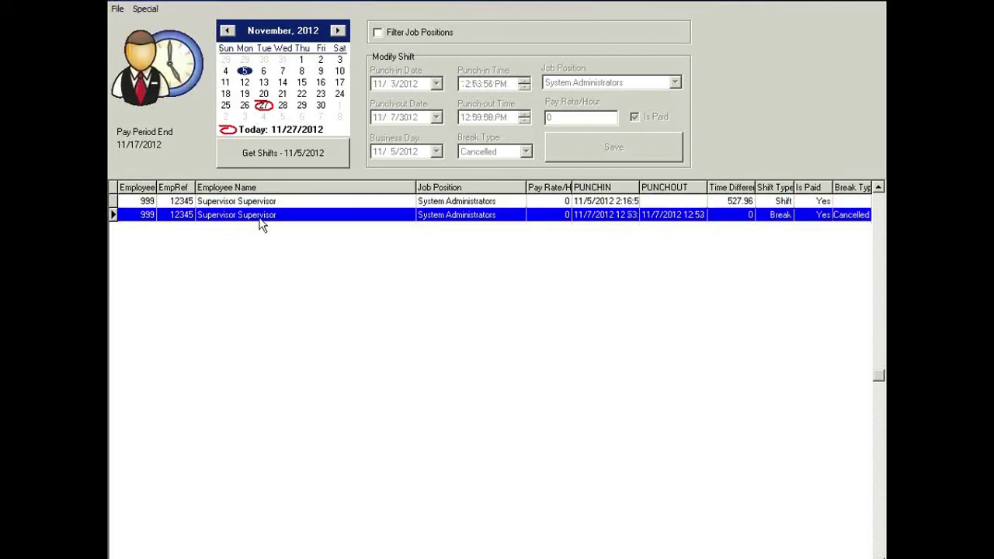
{"action": "left_click", "coordinate": [147, 9]}
{"action": "left_click", "coordinate": [227, 200]}
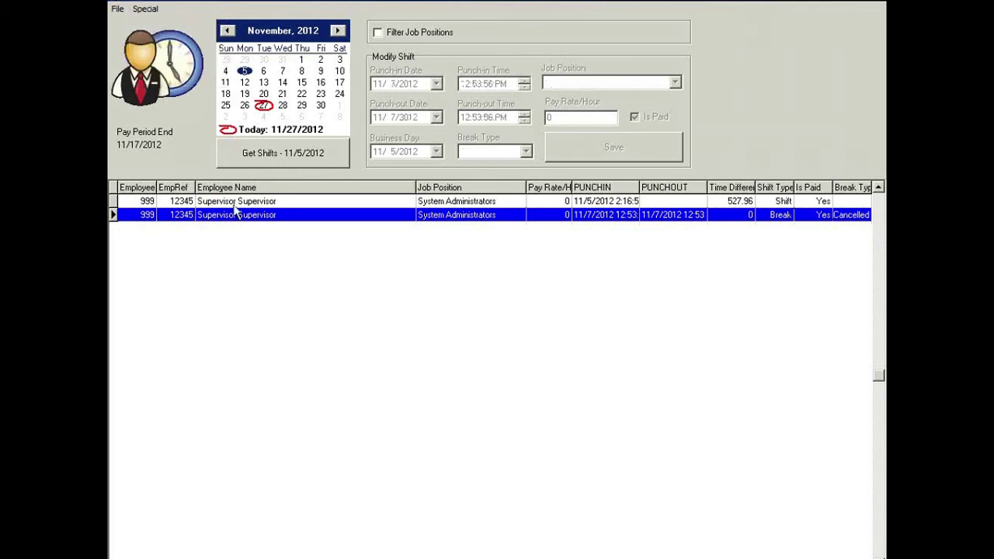
- View the change log for the selected shift record and close it
{"action": "left_click", "coordinate": [146, 10]}
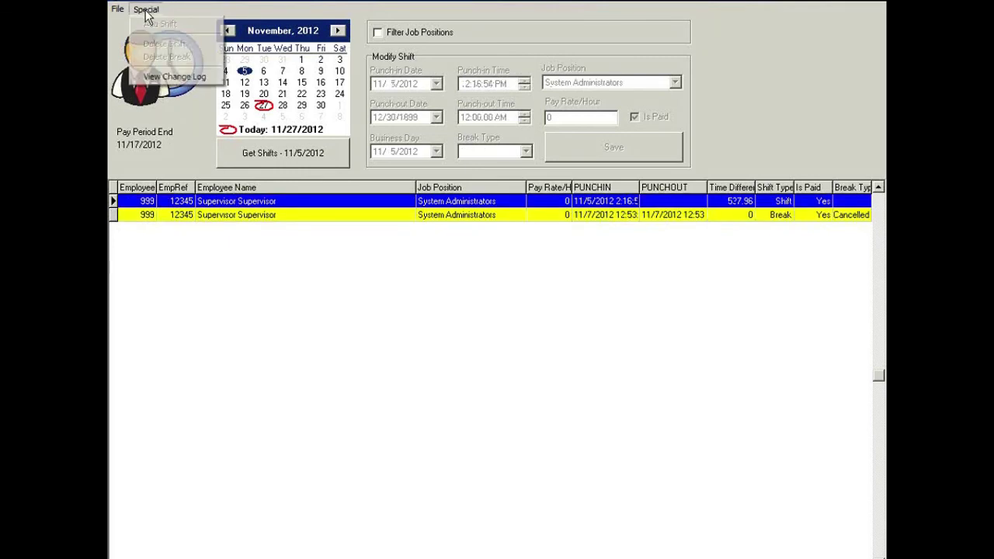
{"action": "left_click", "coordinate": [154, 76]}
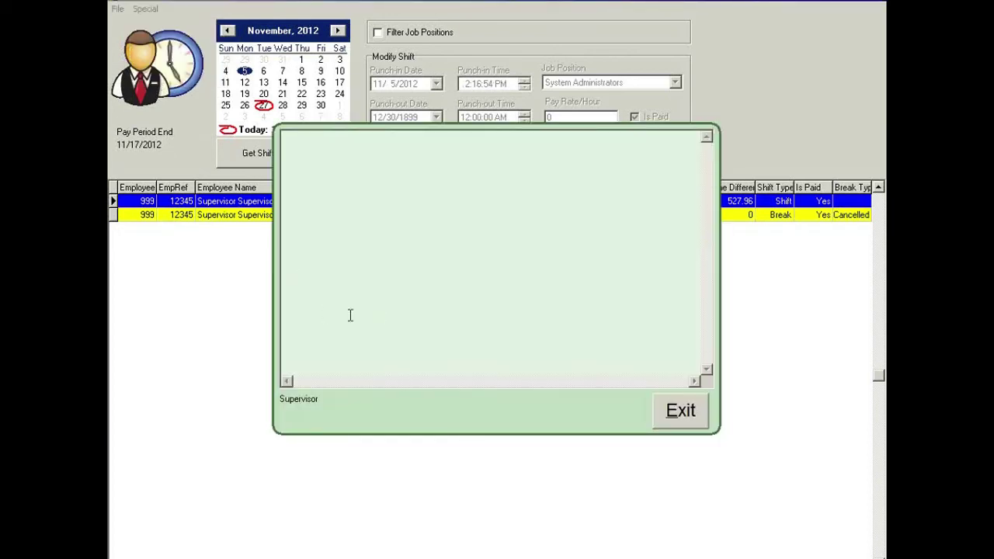
{"action": "left_click", "coordinate": [682, 412]}
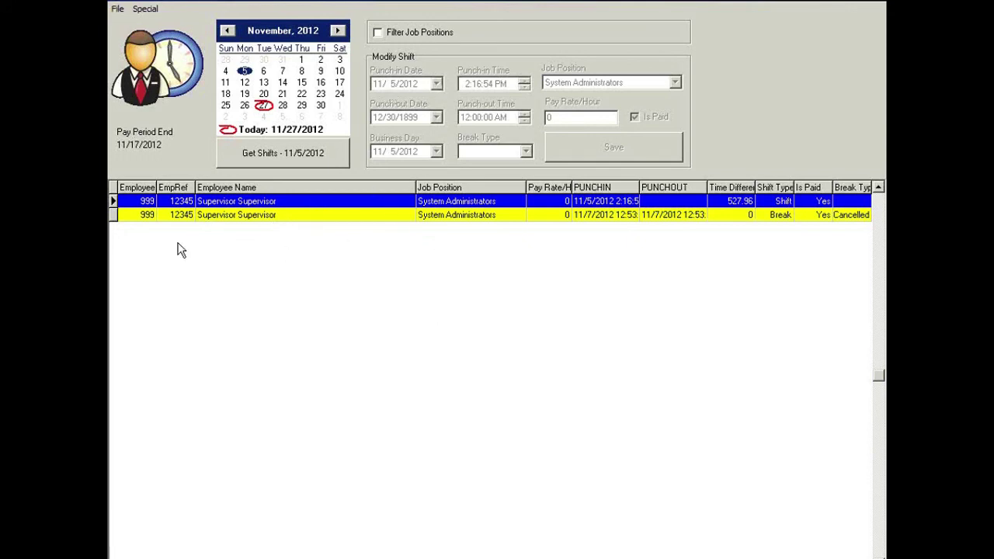
- Enable filtering by job position and review the available positions without choosing one
{"action": "left_click", "coordinate": [378, 32]}
{"action": "left_click", "coordinate": [673, 34]}
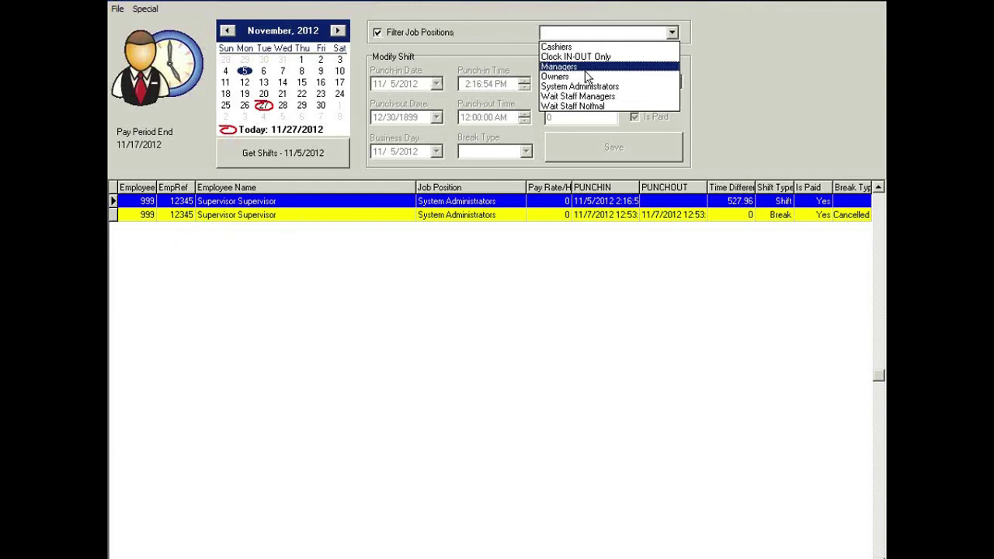
{"action": "left_click", "coordinate": [433, 42]}
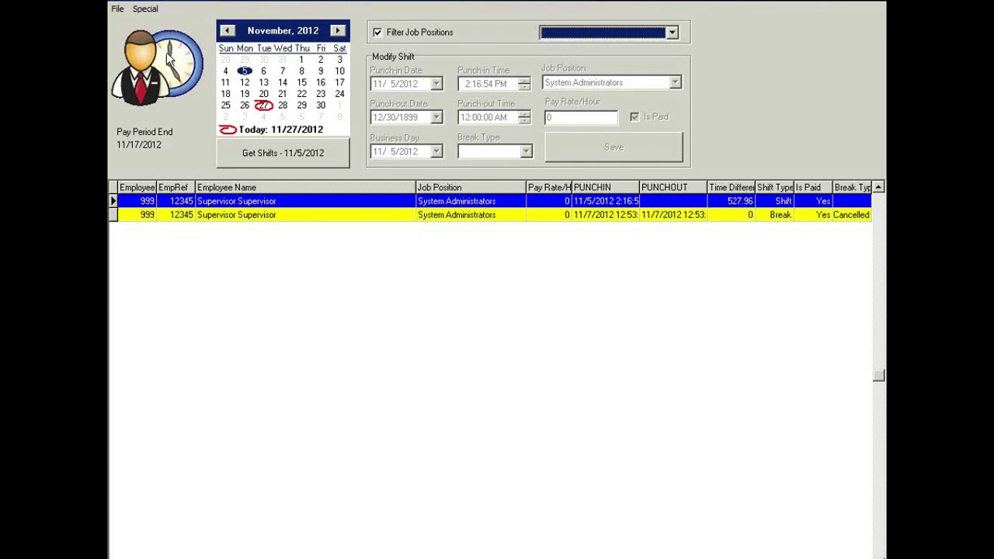
- Open the Time-Clock Manager's file commands
{"action": "left_click", "coordinate": [118, 10]}
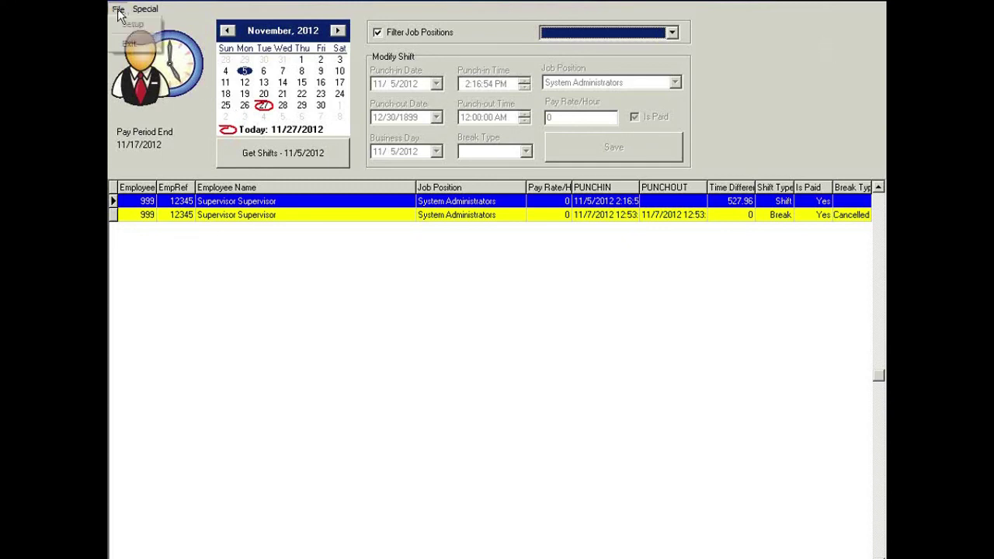